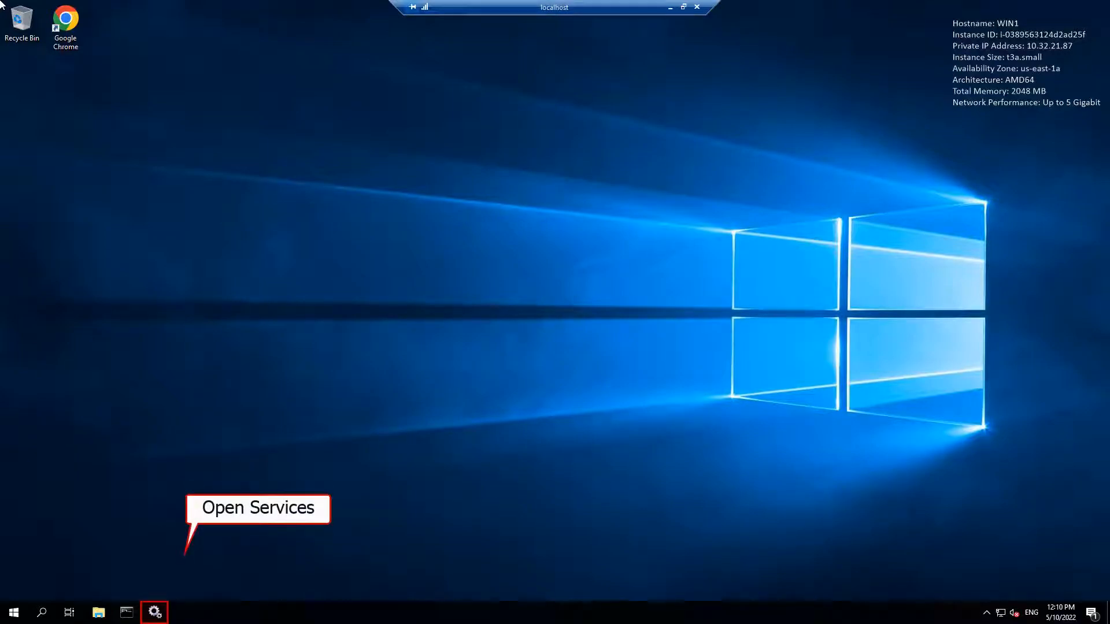
Step: Open the Windows Services console and restart Test Service
click(155, 612)
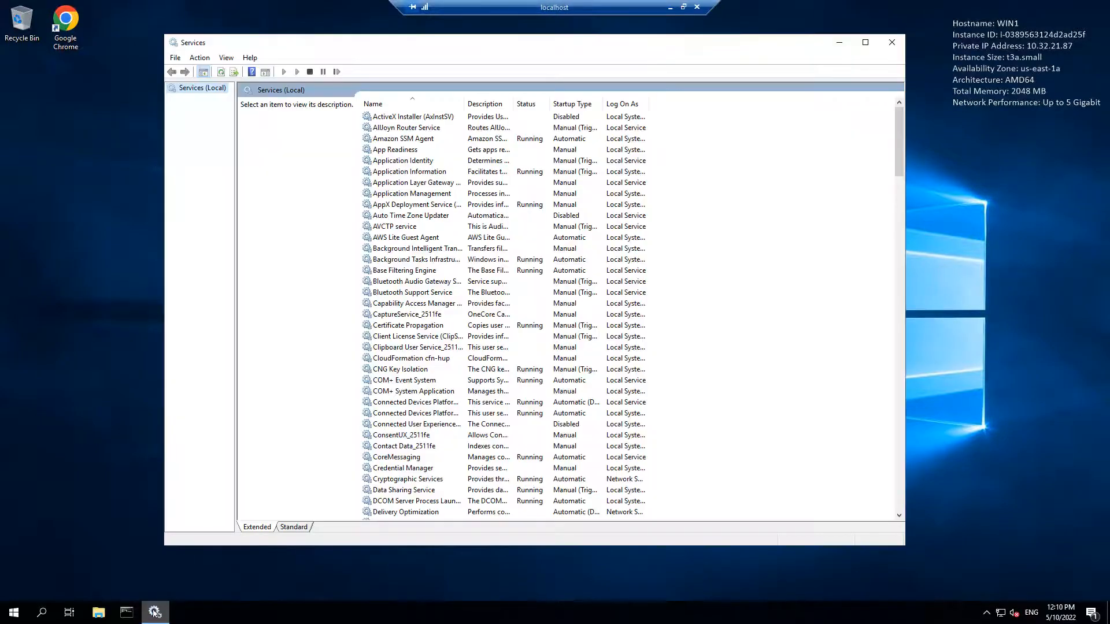
drag(899, 141, 913, 420)
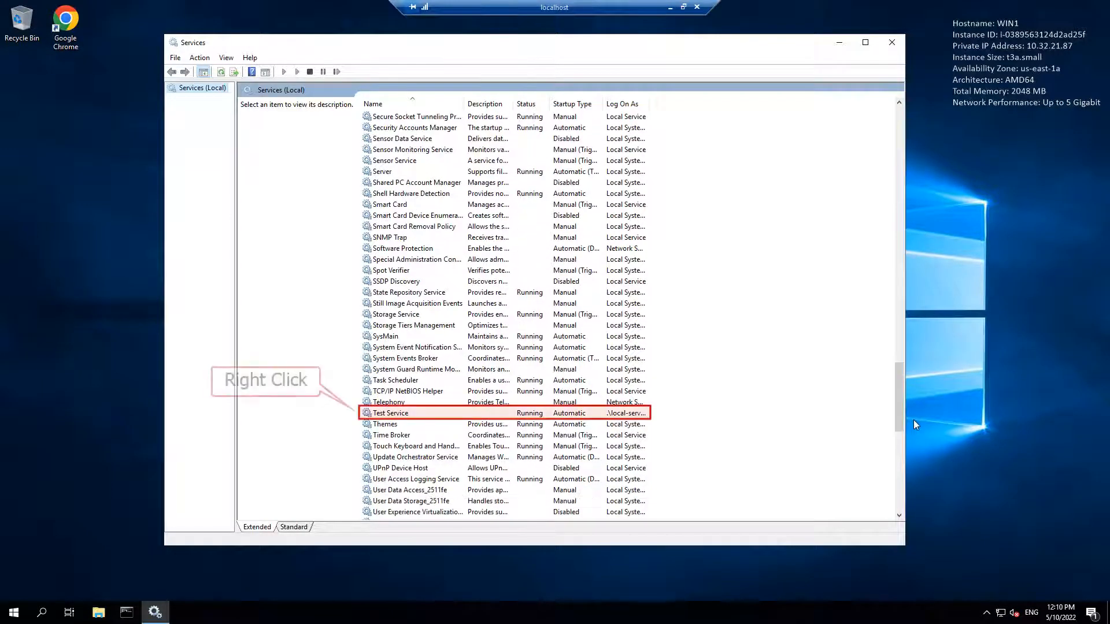
right_click(394, 413)
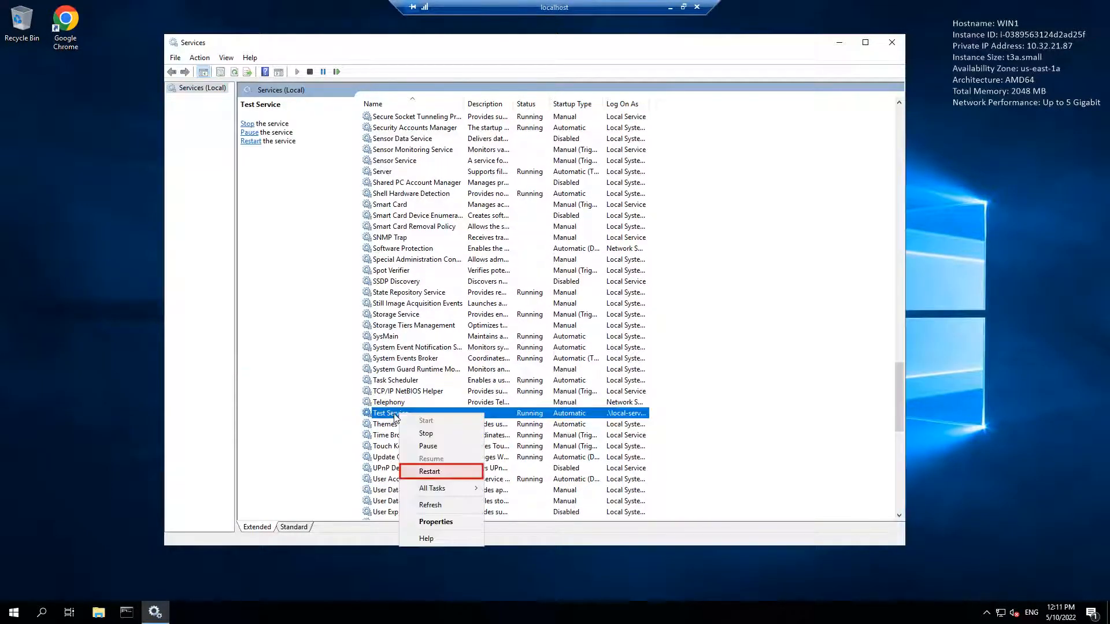
click(434, 472)
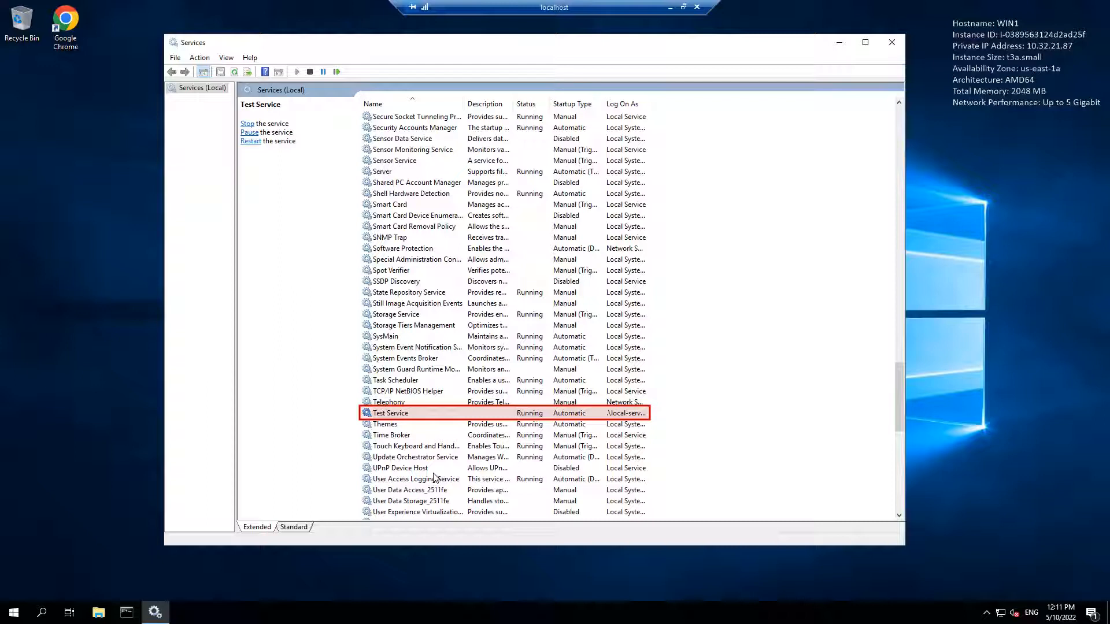
Step: Enter and confirm a different account password in Test Service's log-on properties, apply it and close the properties
double_click(408, 418)
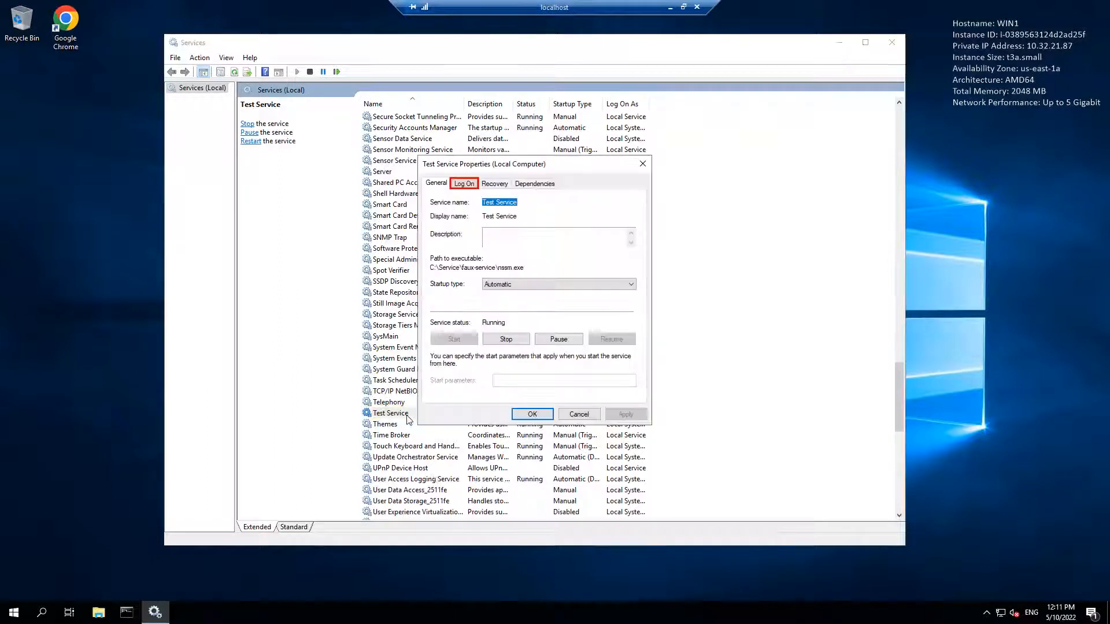
click(466, 183)
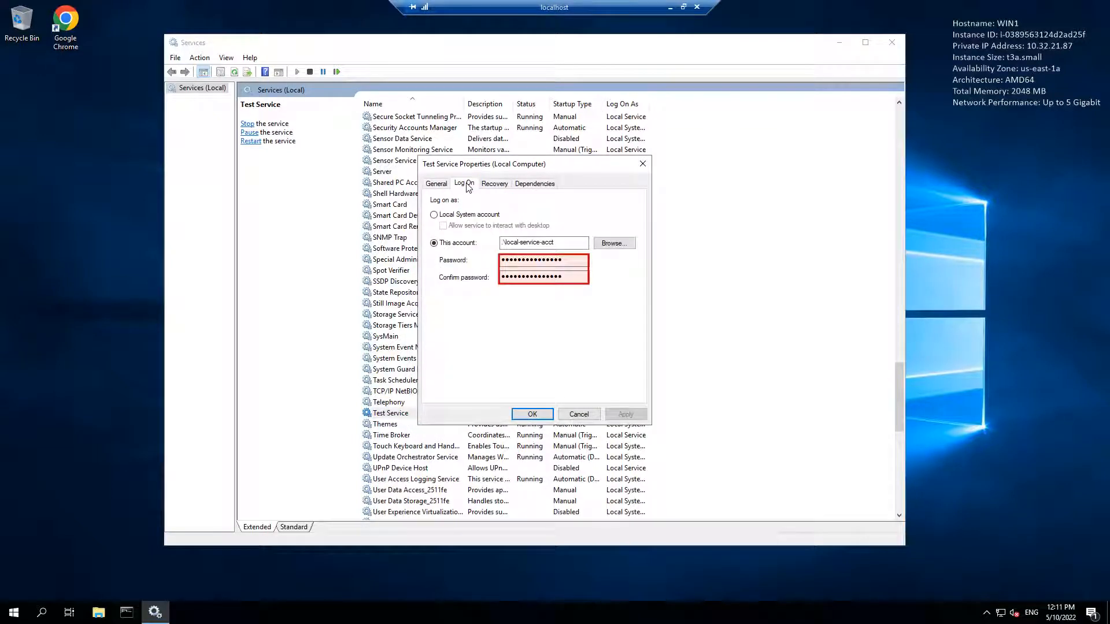
click(566, 260)
click(565, 278)
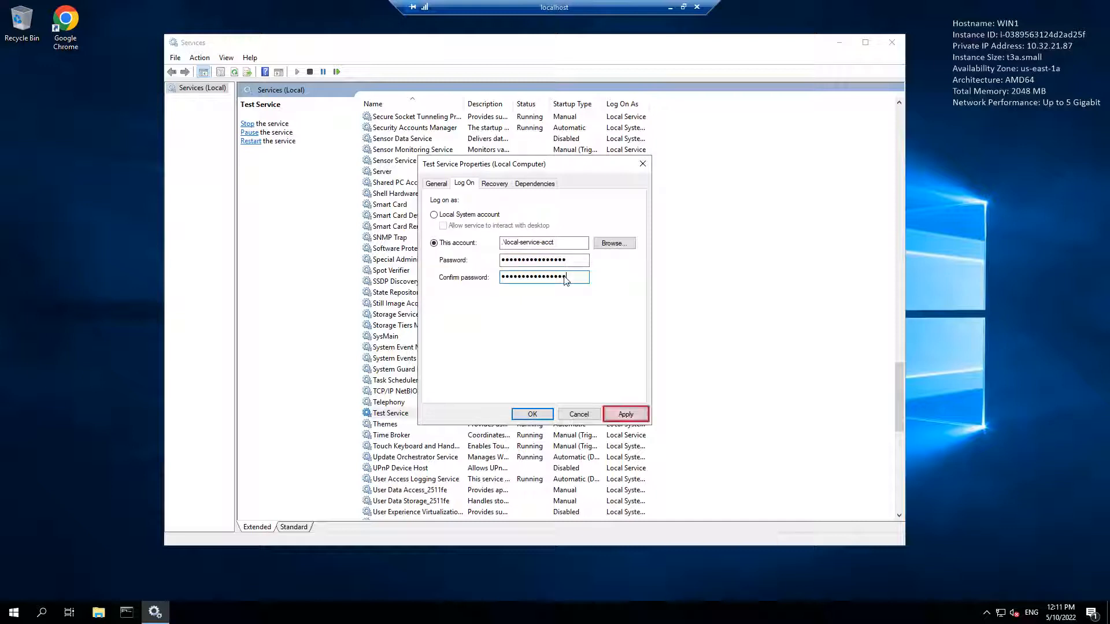
click(626, 415)
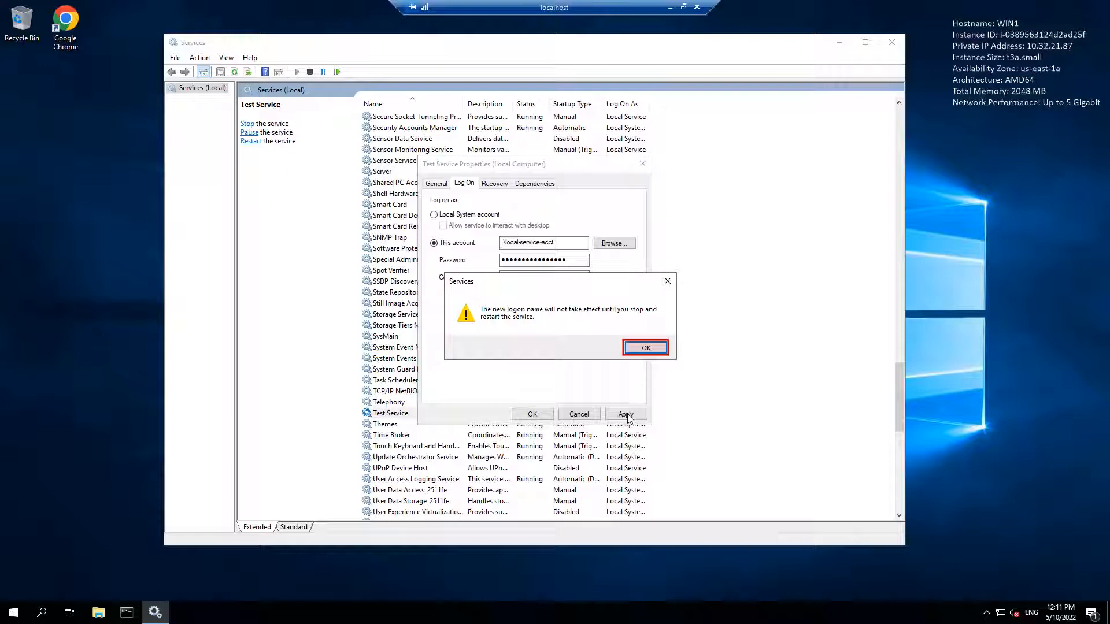
click(646, 349)
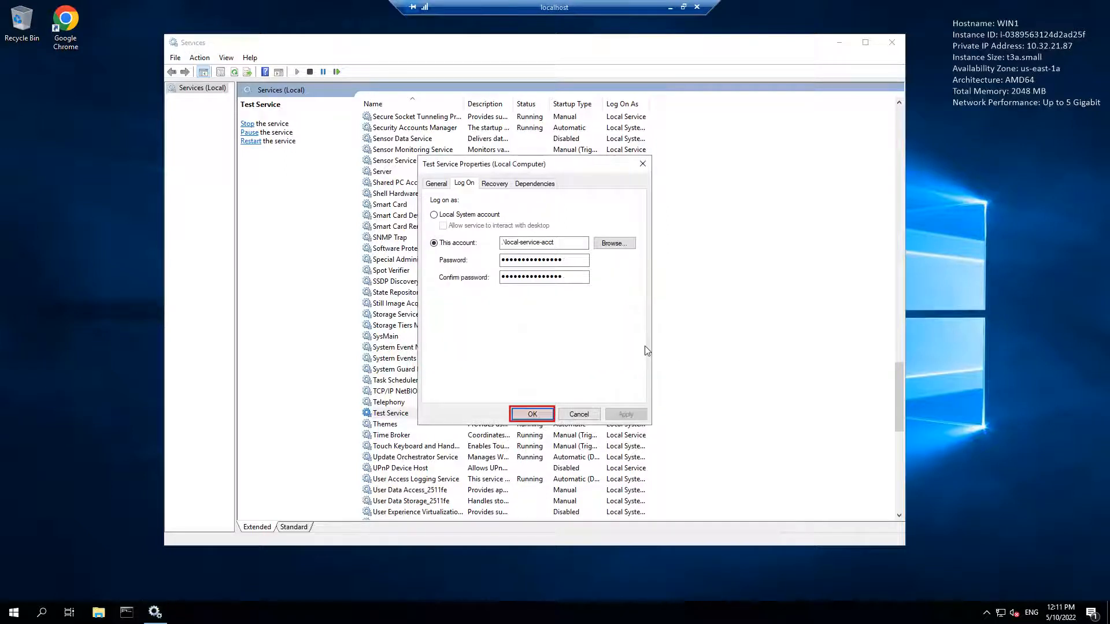
click(532, 413)
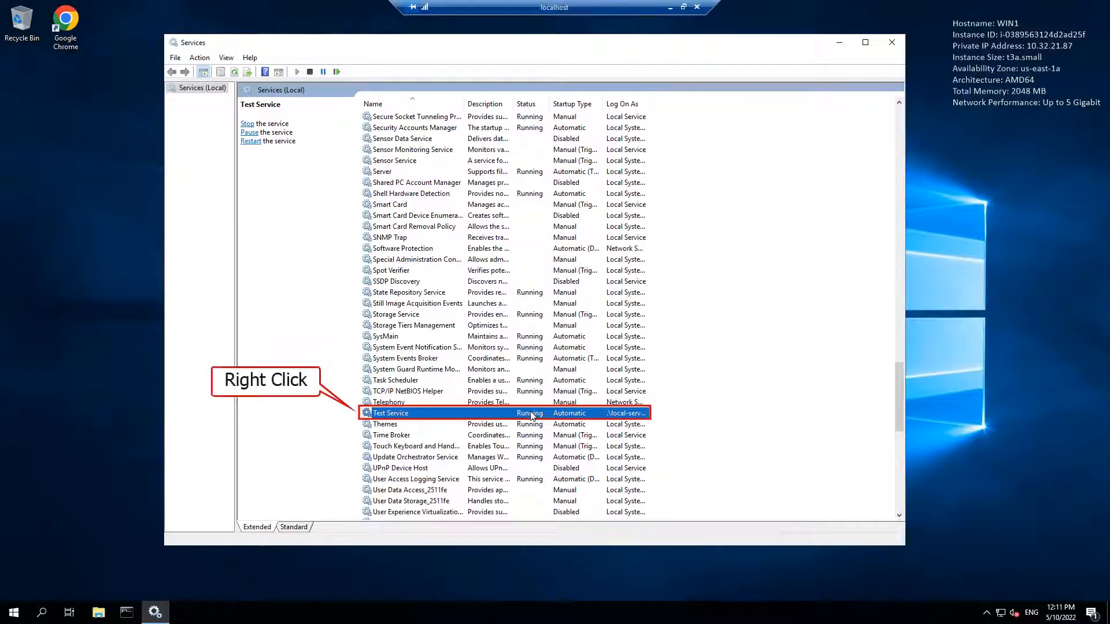
Step: Stop Test Service and try to start it again with the changed log-on password
right_click(422, 415)
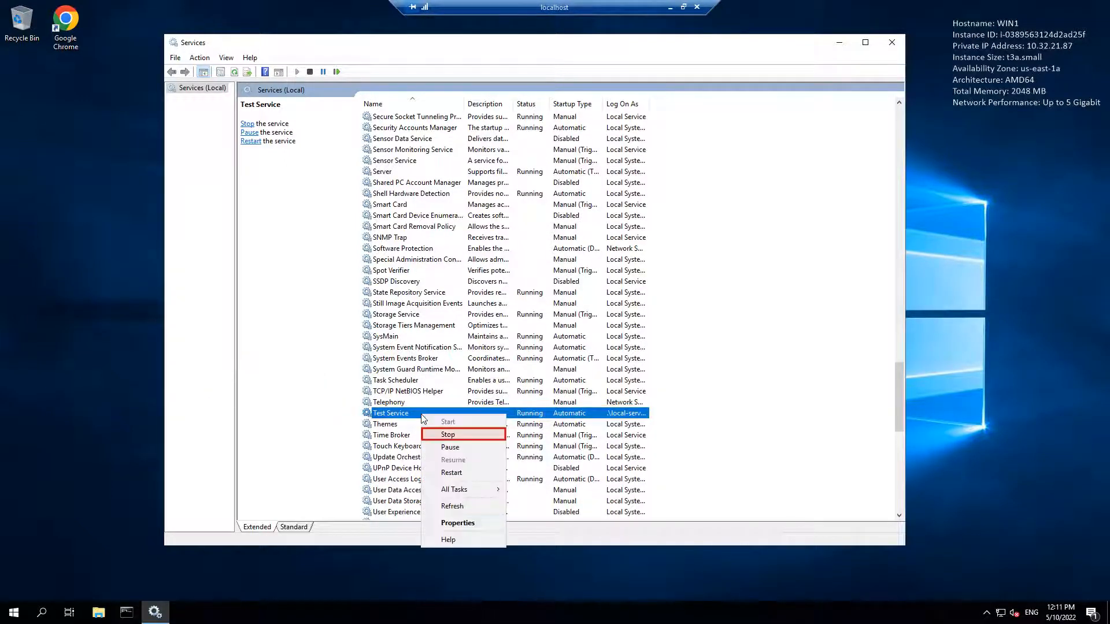
click(462, 434)
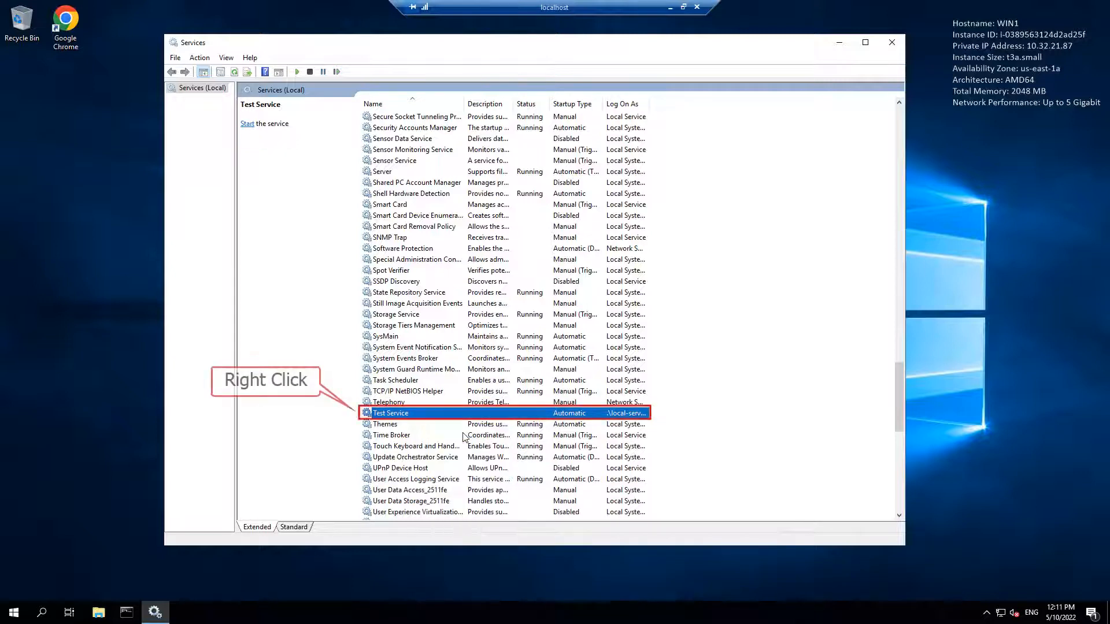
right_click(421, 416)
click(462, 421)
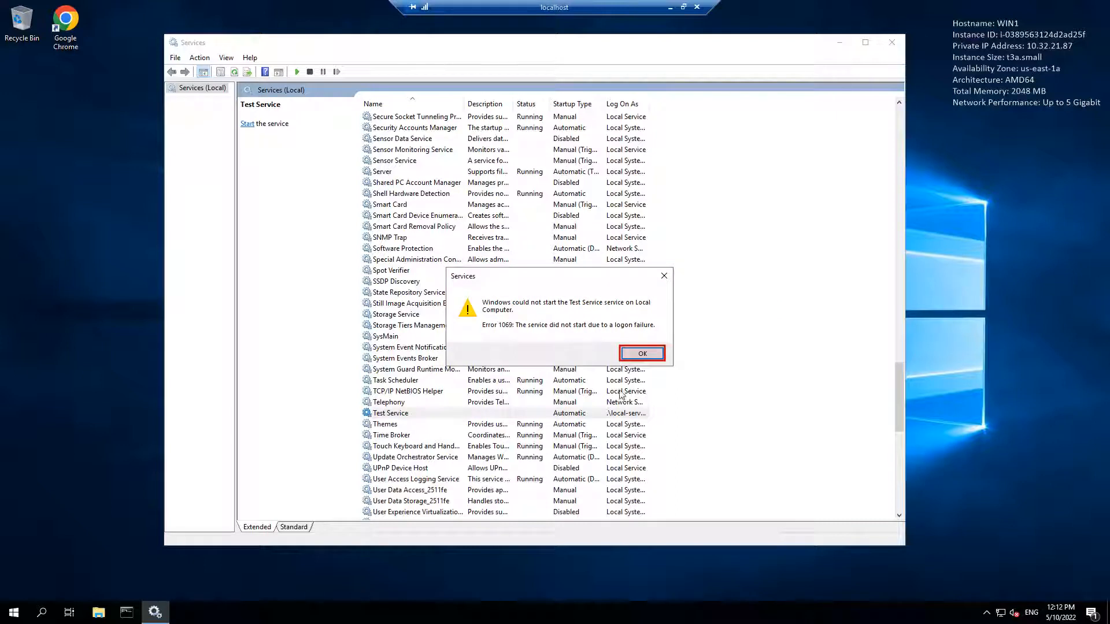
click(641, 353)
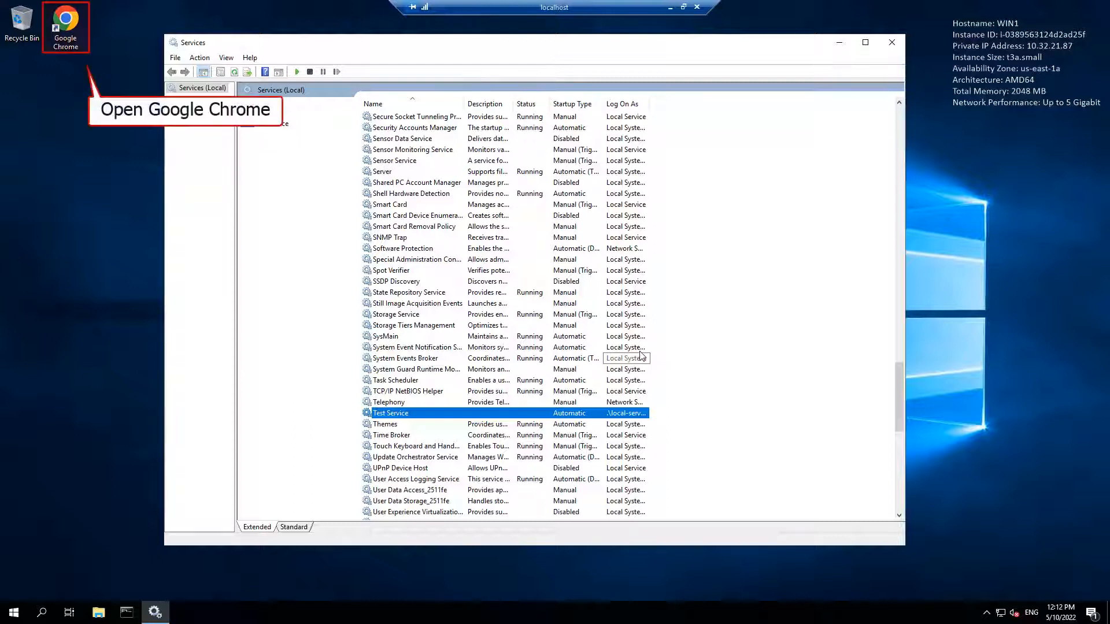
Step: Switch to Google Chrome, launch Bravura Privilege and sign in as the built-in product administrator SUPERUSER, bypassing authentication for demo purposes
double_click(66, 20)
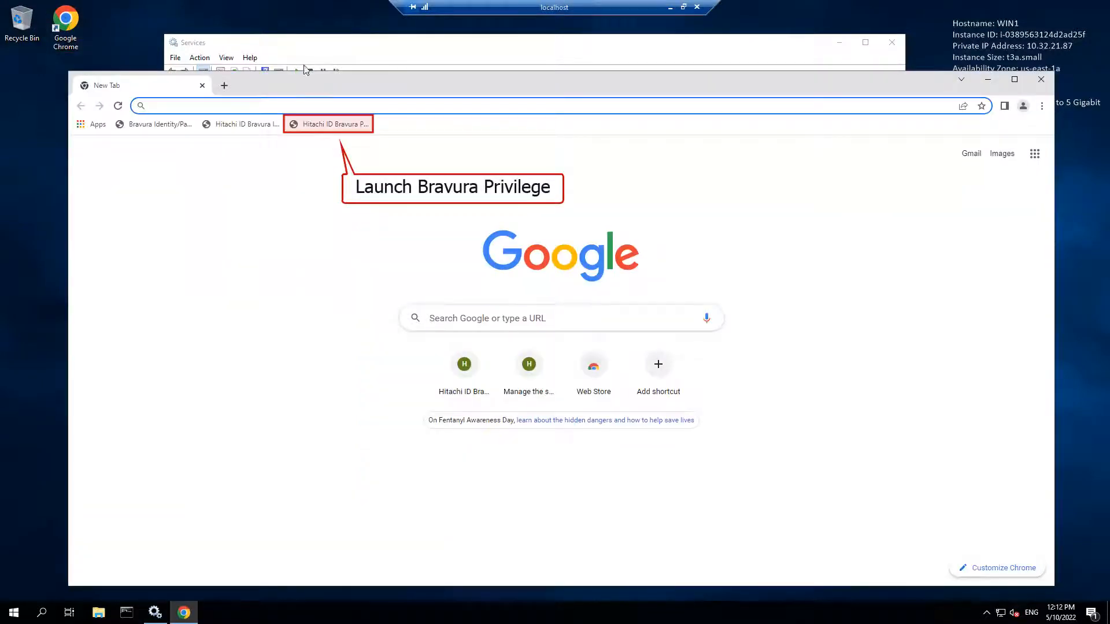
click(333, 124)
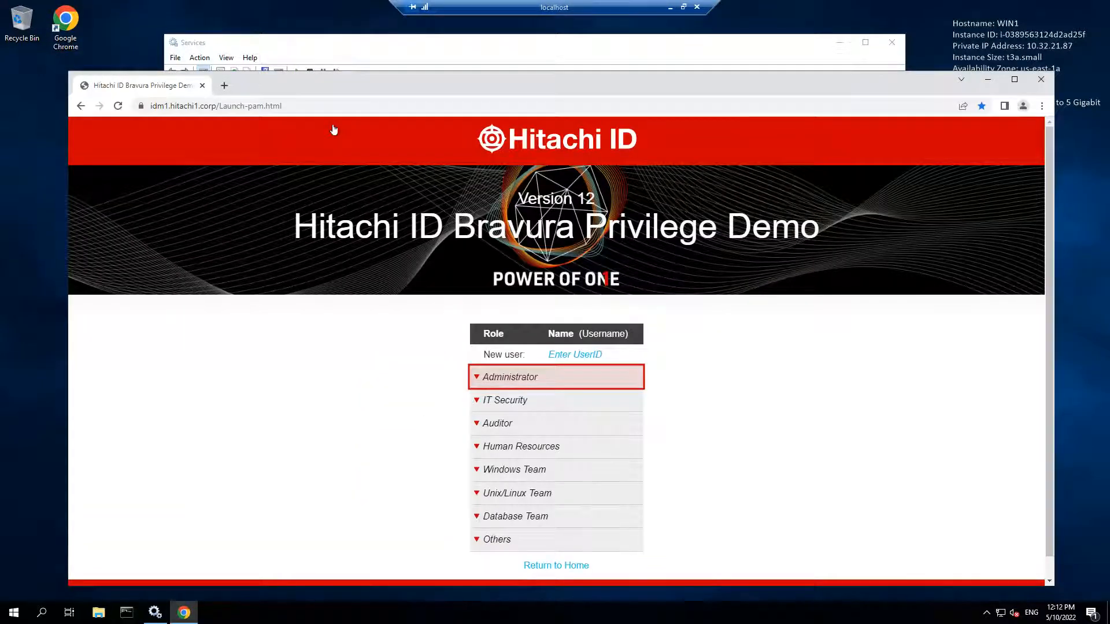
click(476, 379)
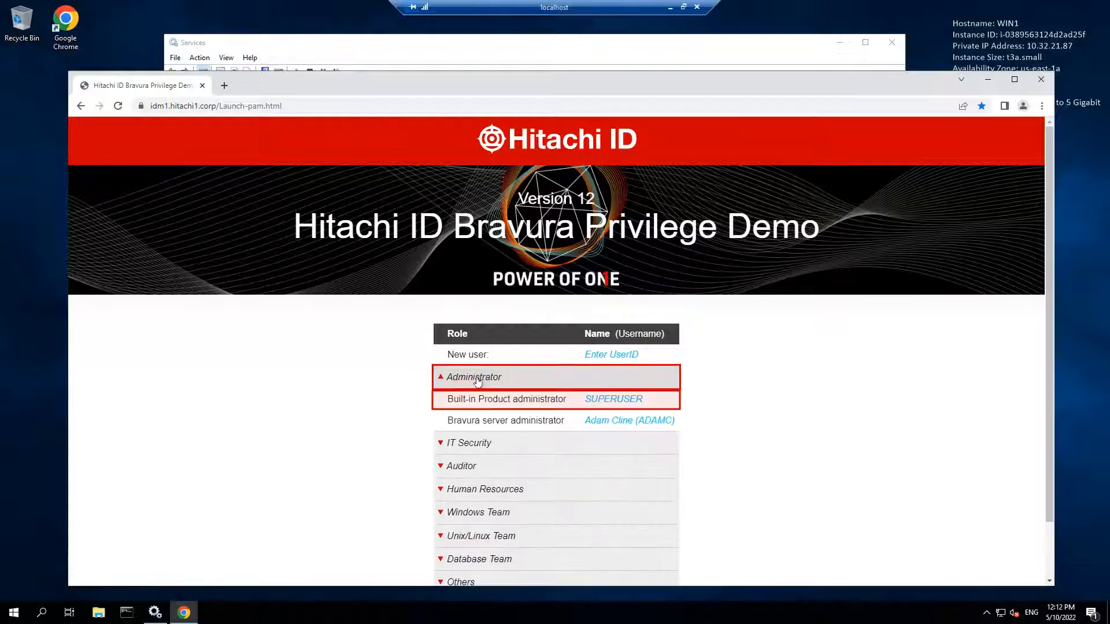
click(613, 399)
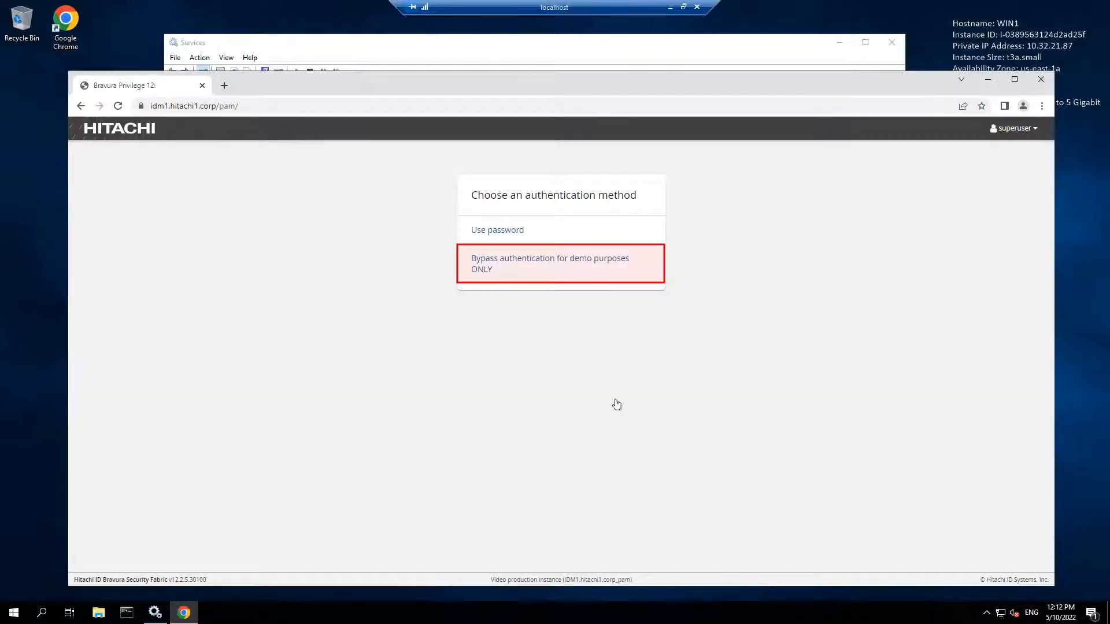
click(511, 272)
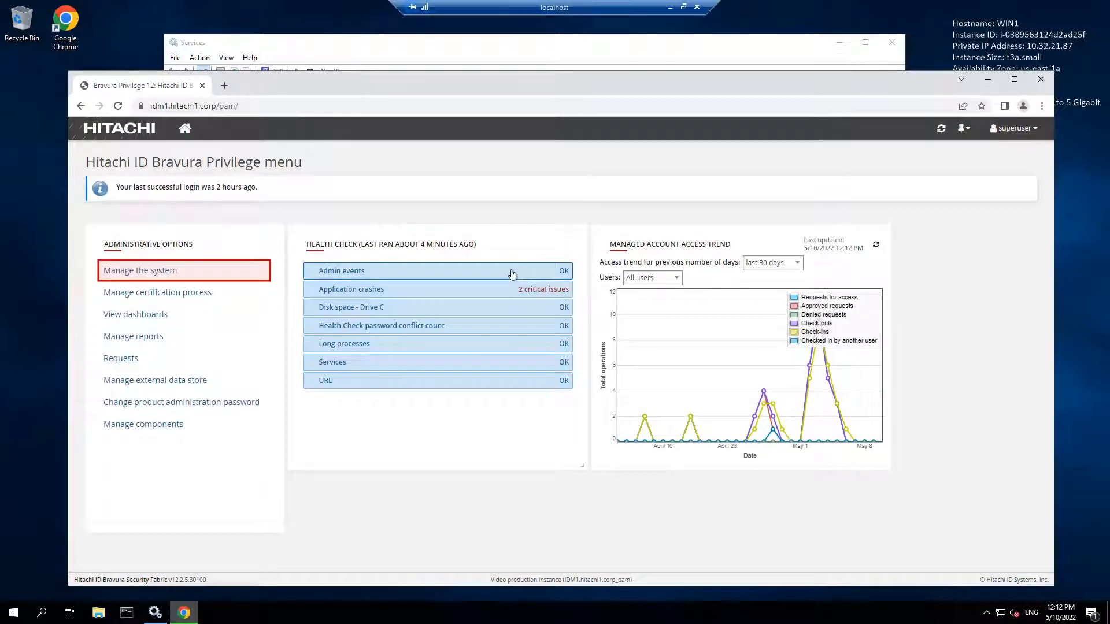
Step: Search the privileged access managed accounts for local-service-acct and open the account in the SERVICE_ACCTS policy
click(145, 275)
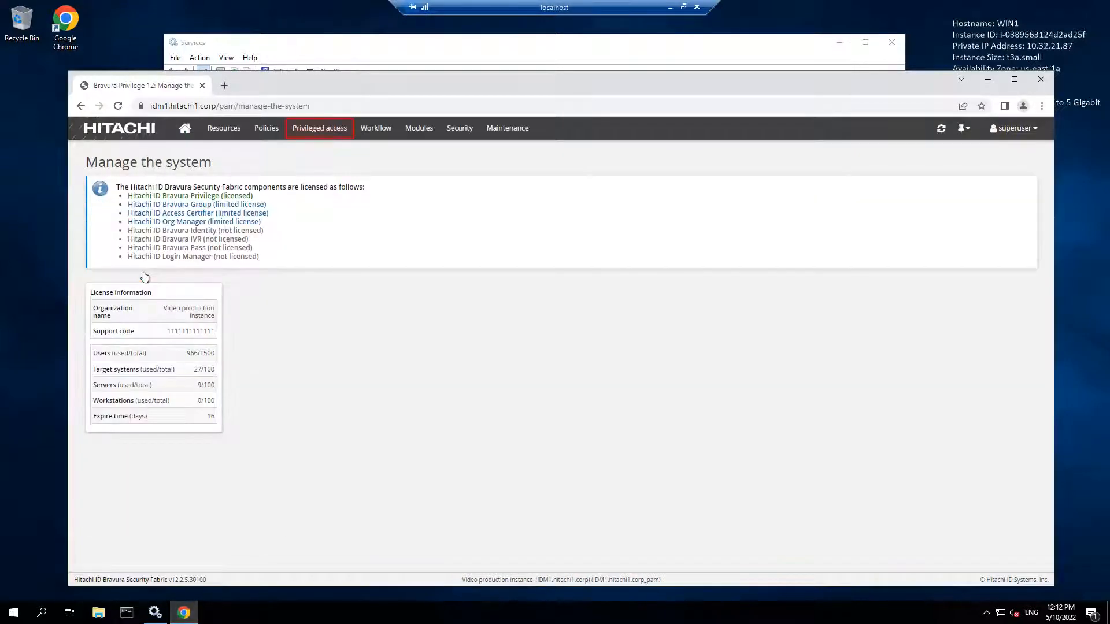
click(321, 130)
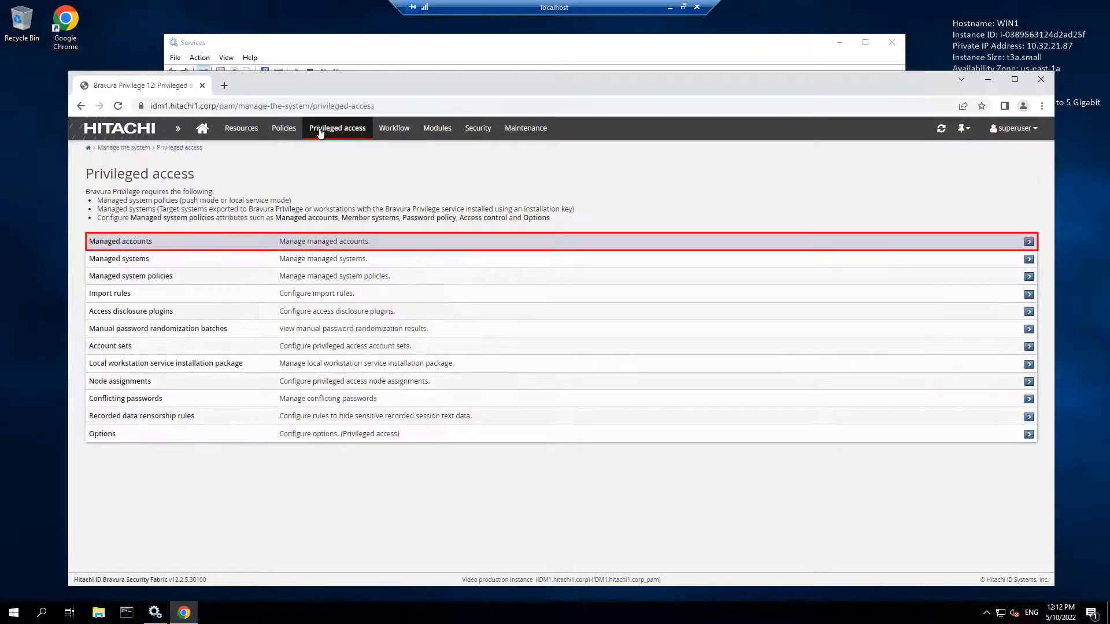
click(165, 244)
text(local-service-acc)
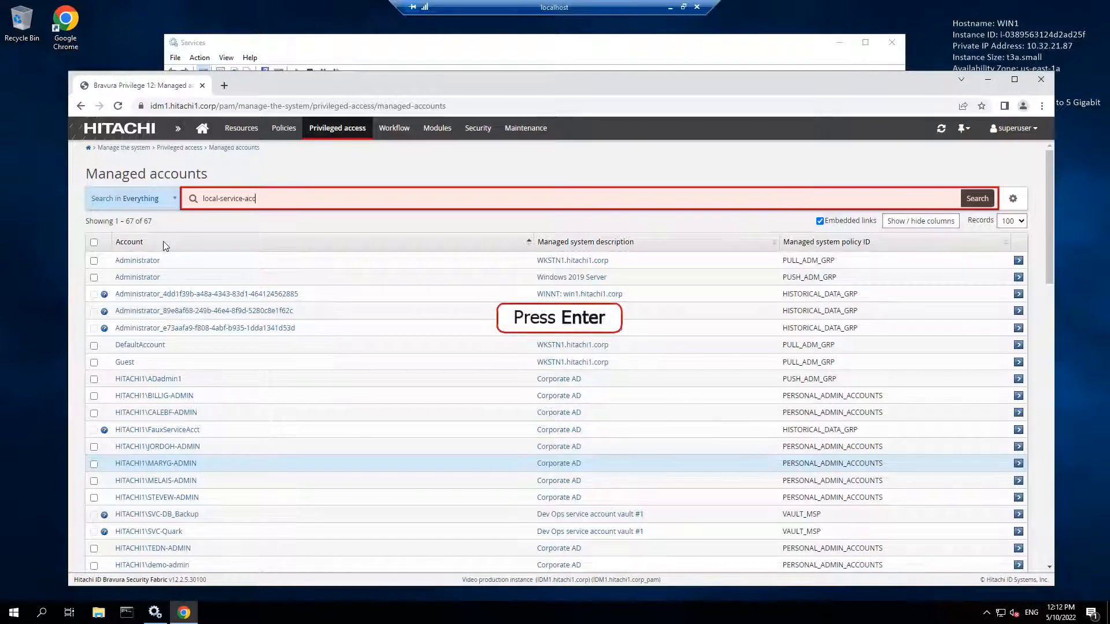
text(t)
key(Return)
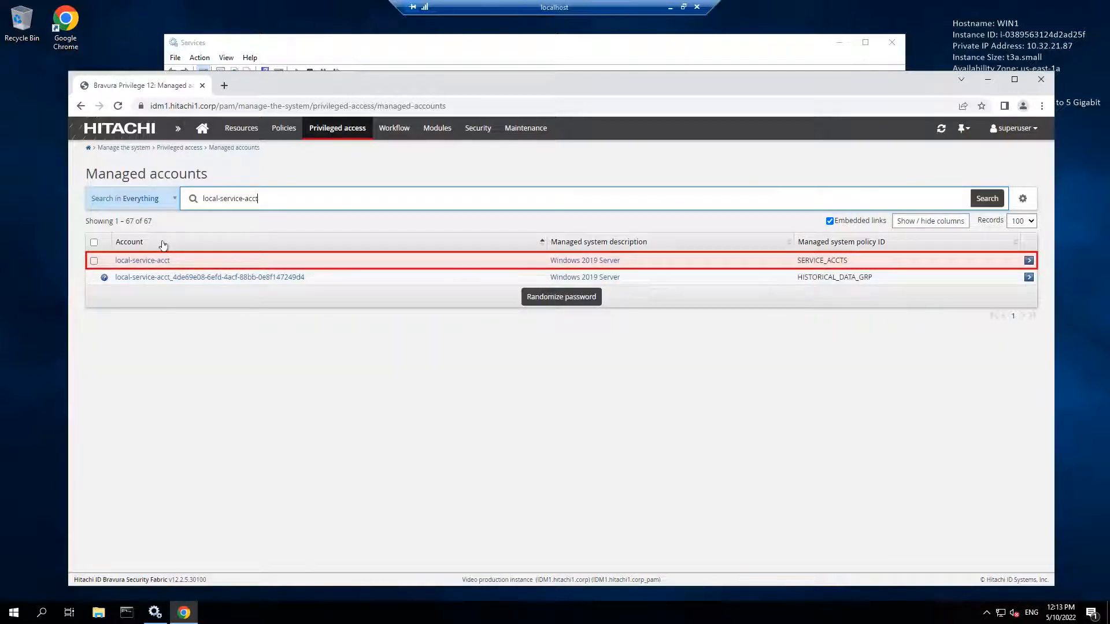
click(264, 262)
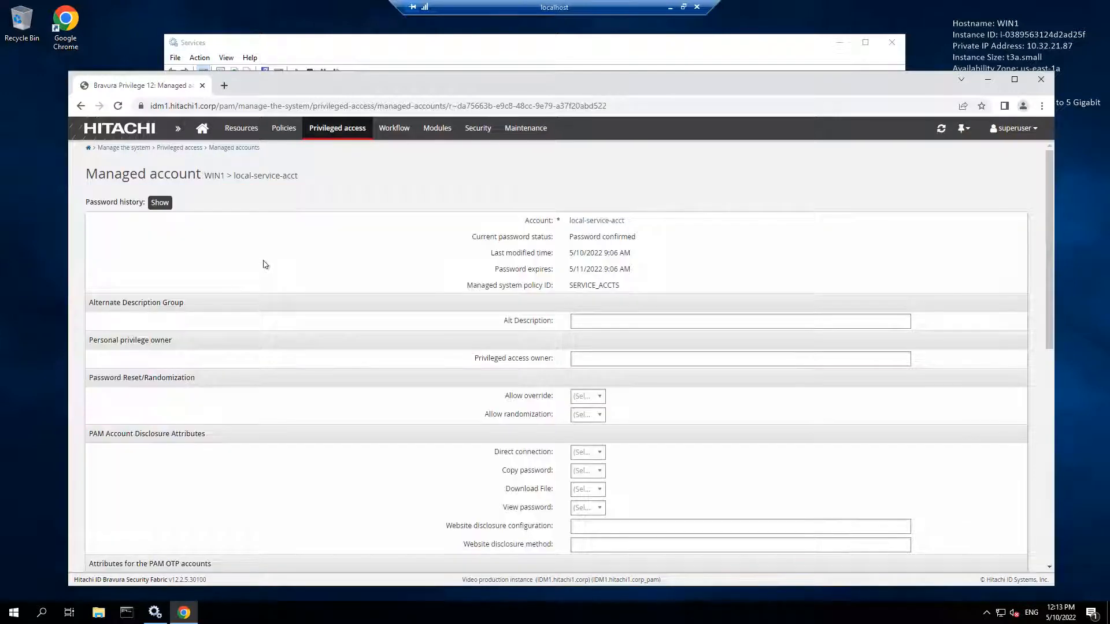
Step: Randomize the password of the managed account local-service-acct and open the randomization results
drag(1052, 236, 1058, 496)
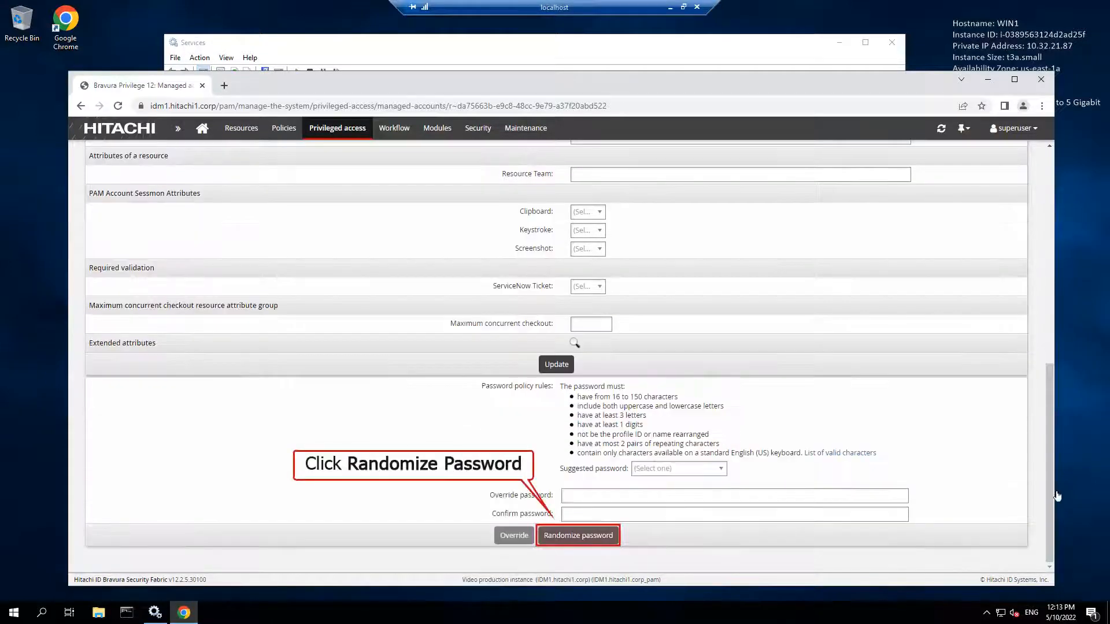
click(577, 536)
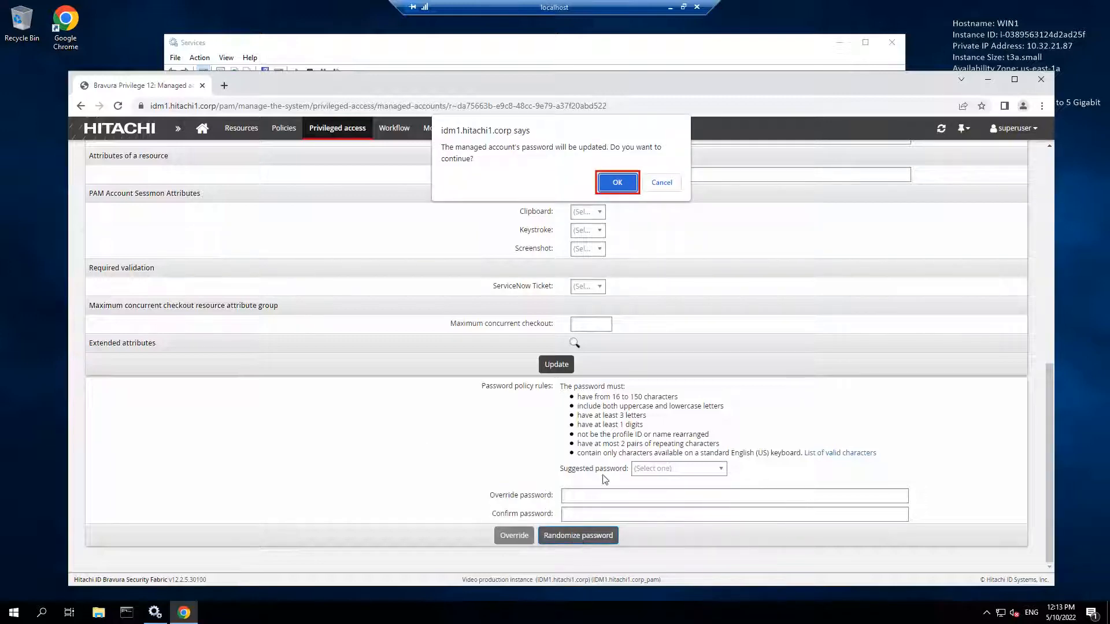
click(617, 183)
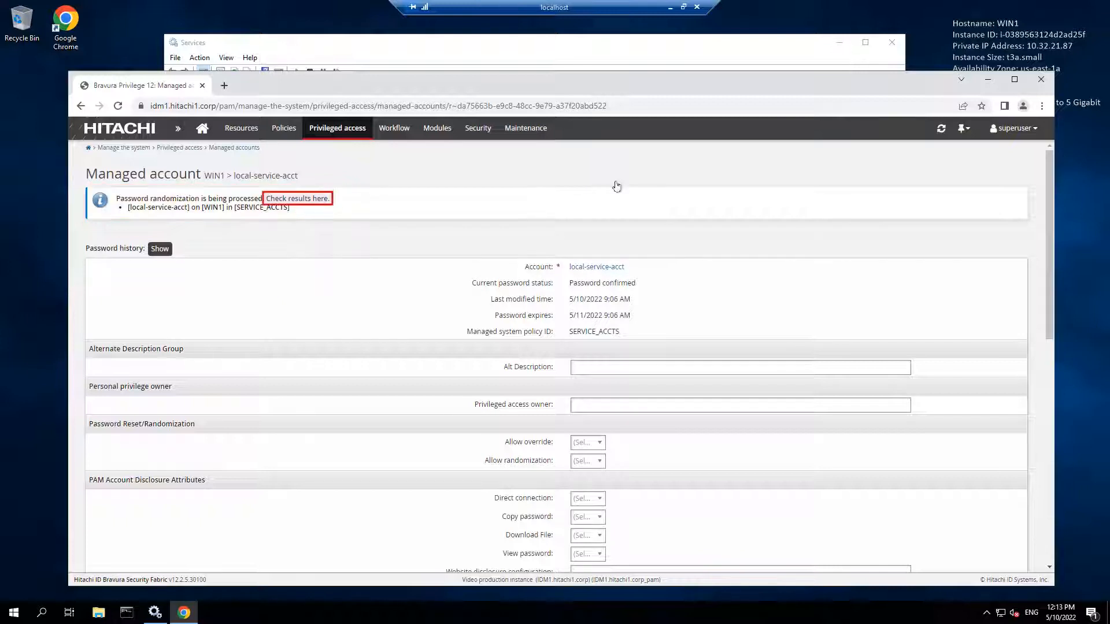
click(298, 199)
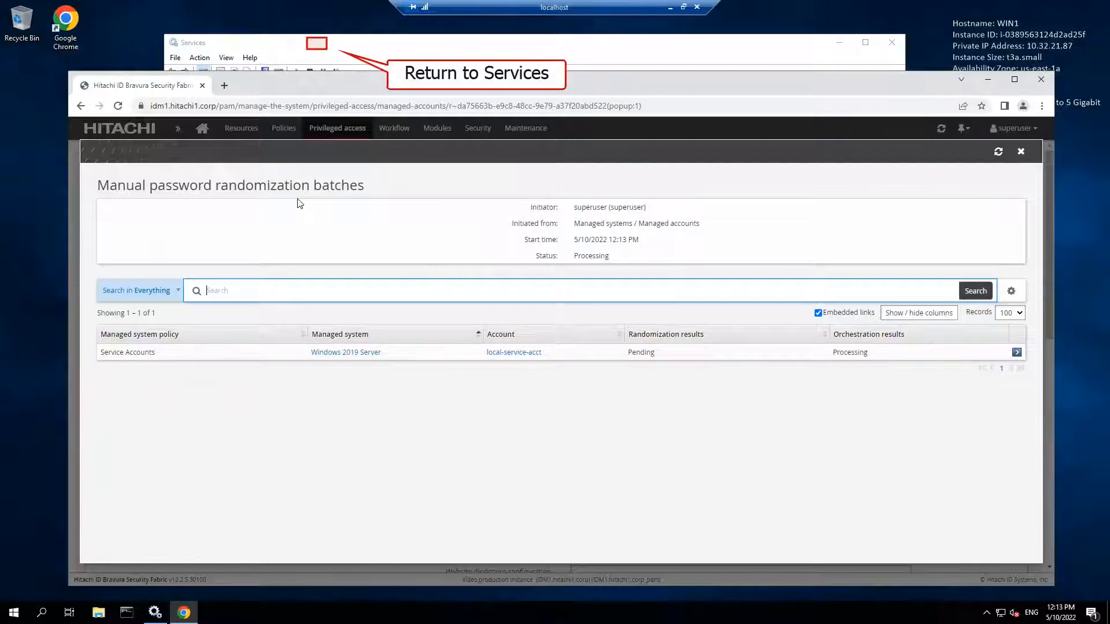
Step: Return to the Services console and start Test Service
click(320, 48)
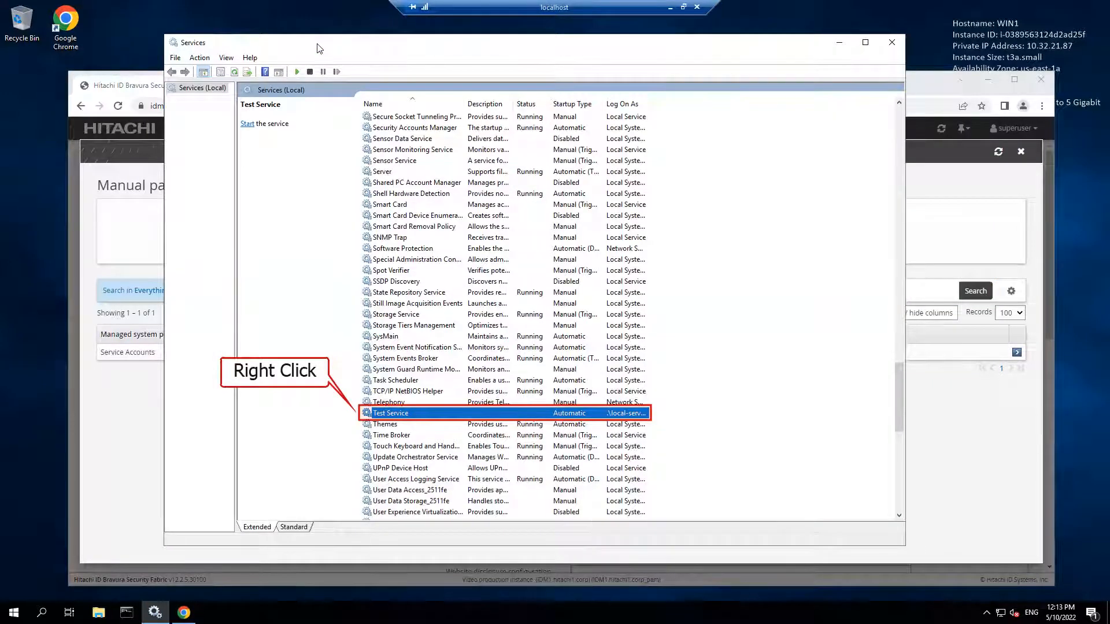
right_click(421, 415)
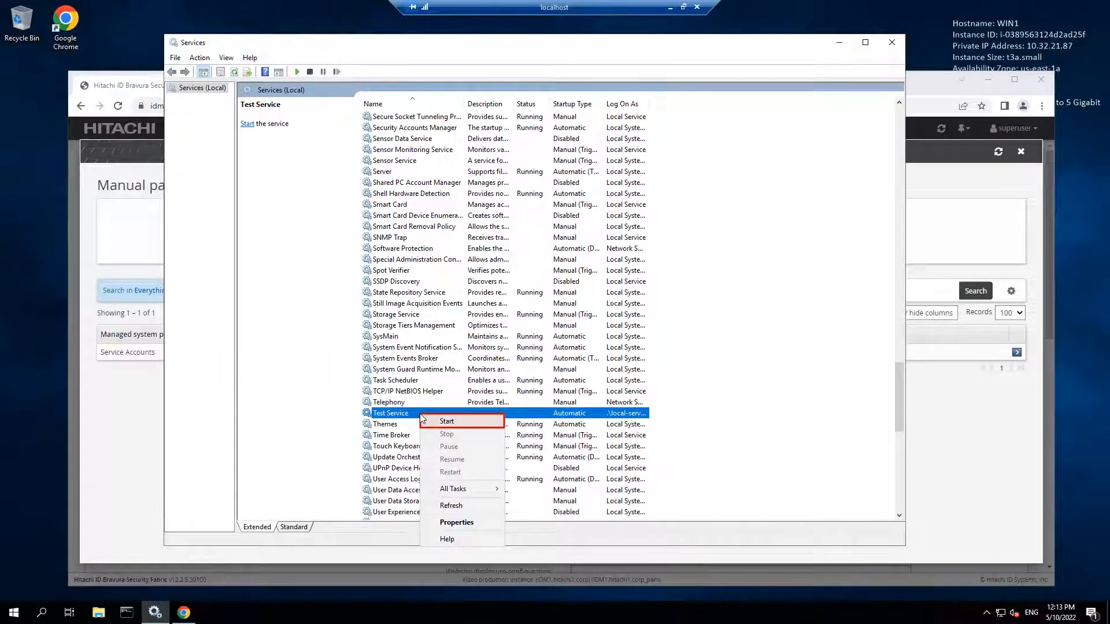
click(454, 422)
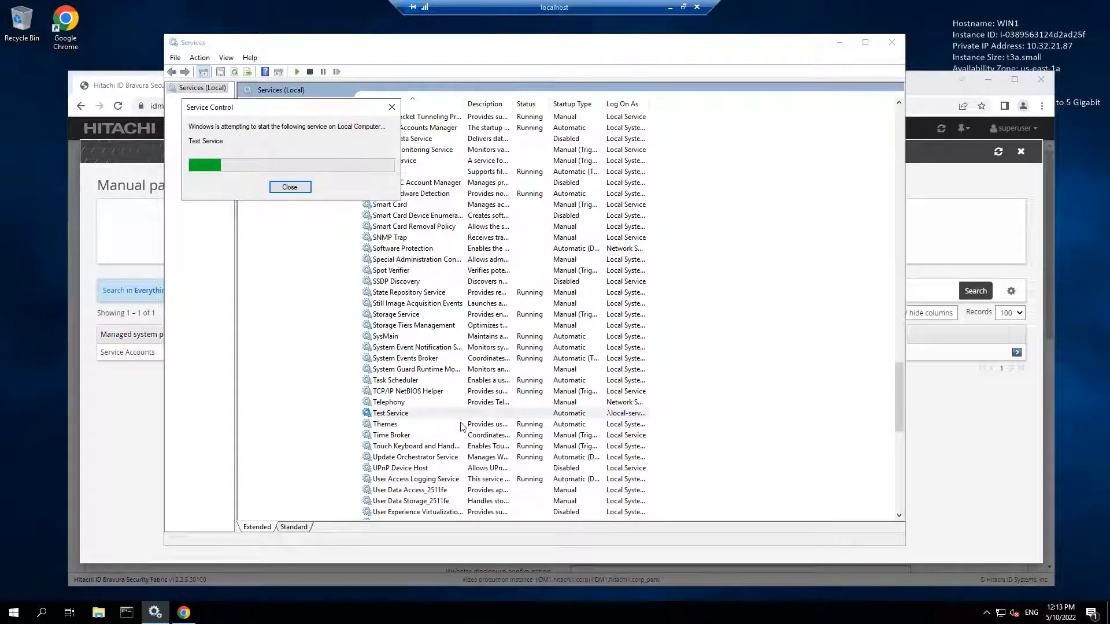